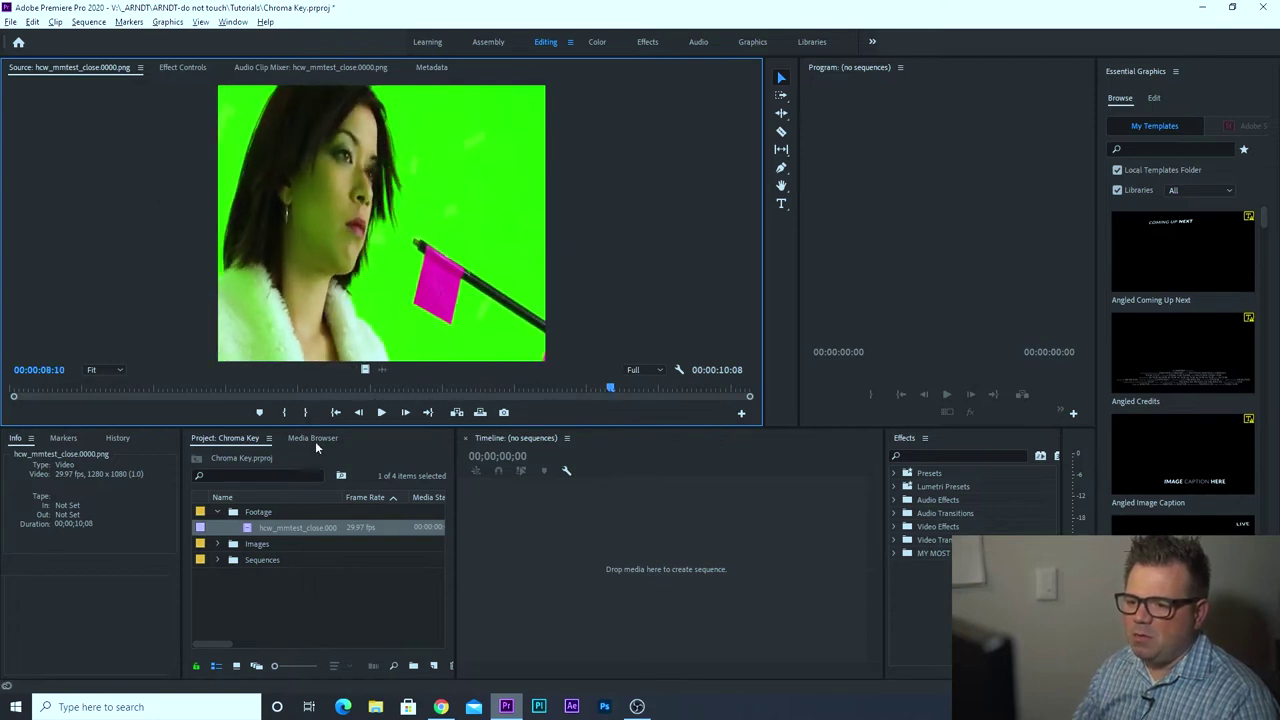
# - Rewind hcw_mmtest_close.0000.png in the Source Monitor to its first frame, 00:00:00:00
pyautogui.moveTo(321, 384); pyautogui.dragTo(14, 392)
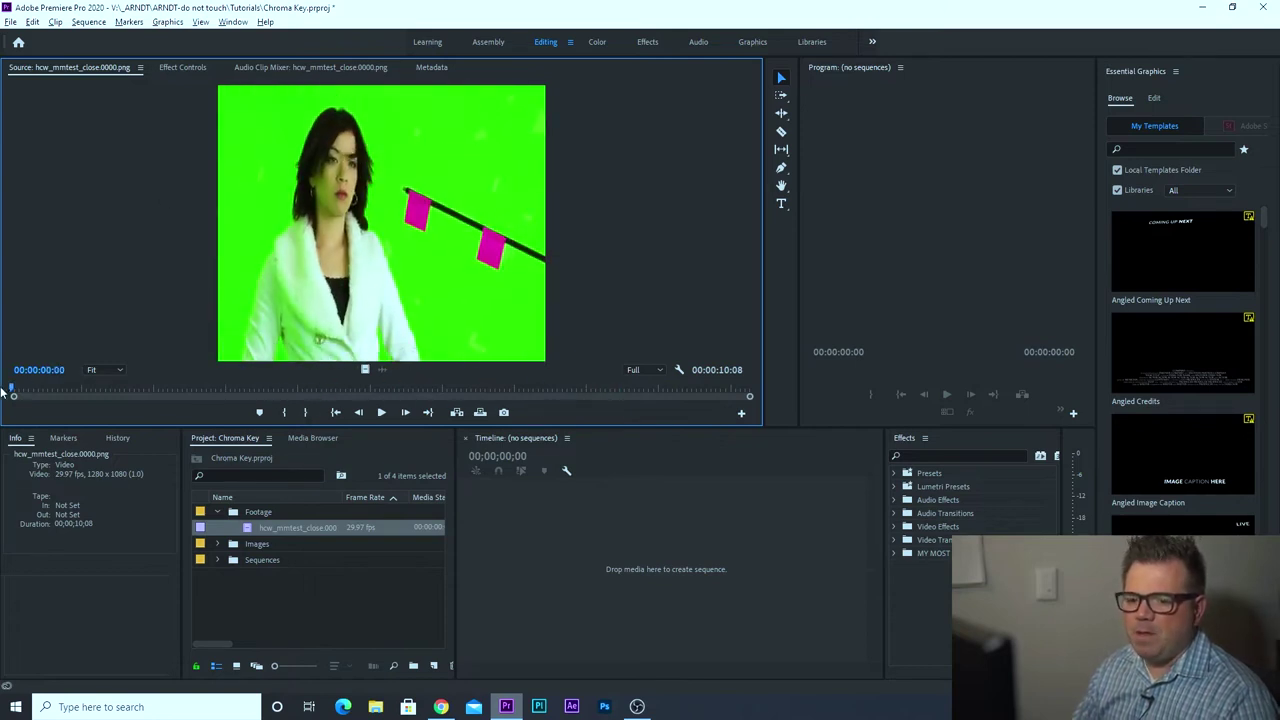
# - Widen the Project panel and open Modify > Interpret Footage for hcw_mmtest_close
pyautogui.click(297, 611)
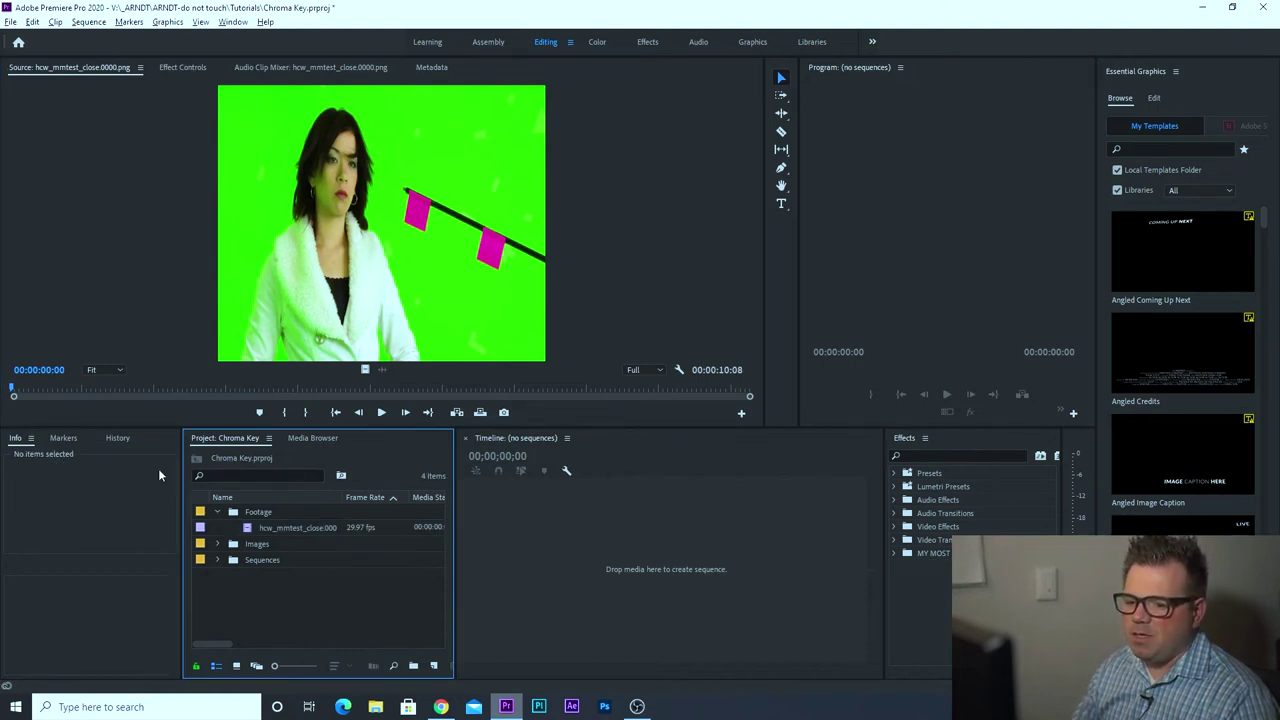
pyautogui.moveTo(182, 454); pyautogui.dragTo(76, 454)
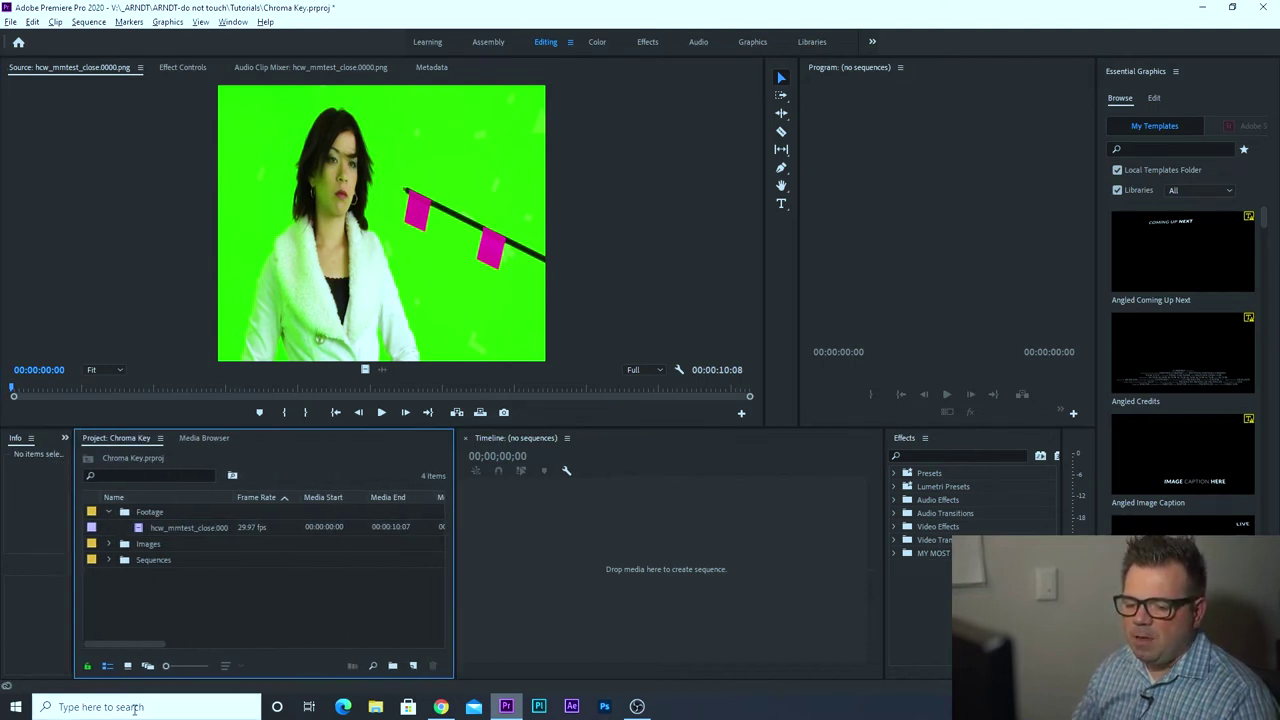
pyautogui.click(180, 524)
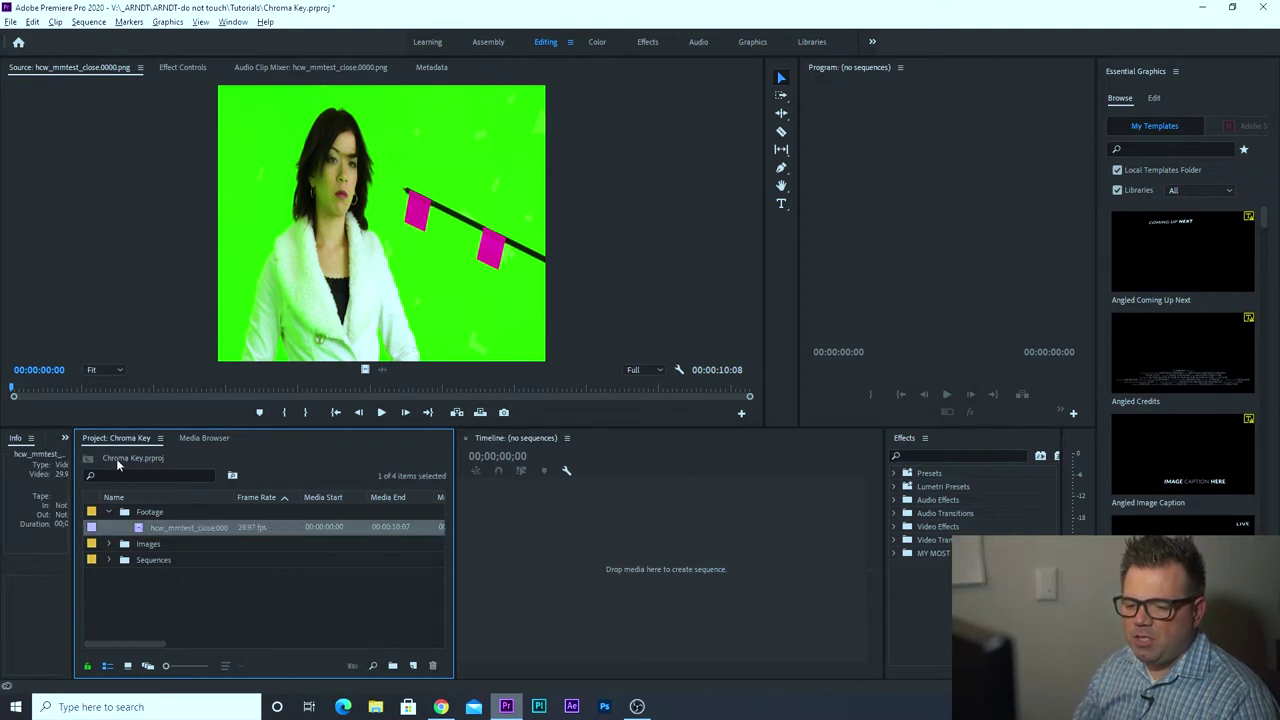
pyautogui.rightClick(173, 526)
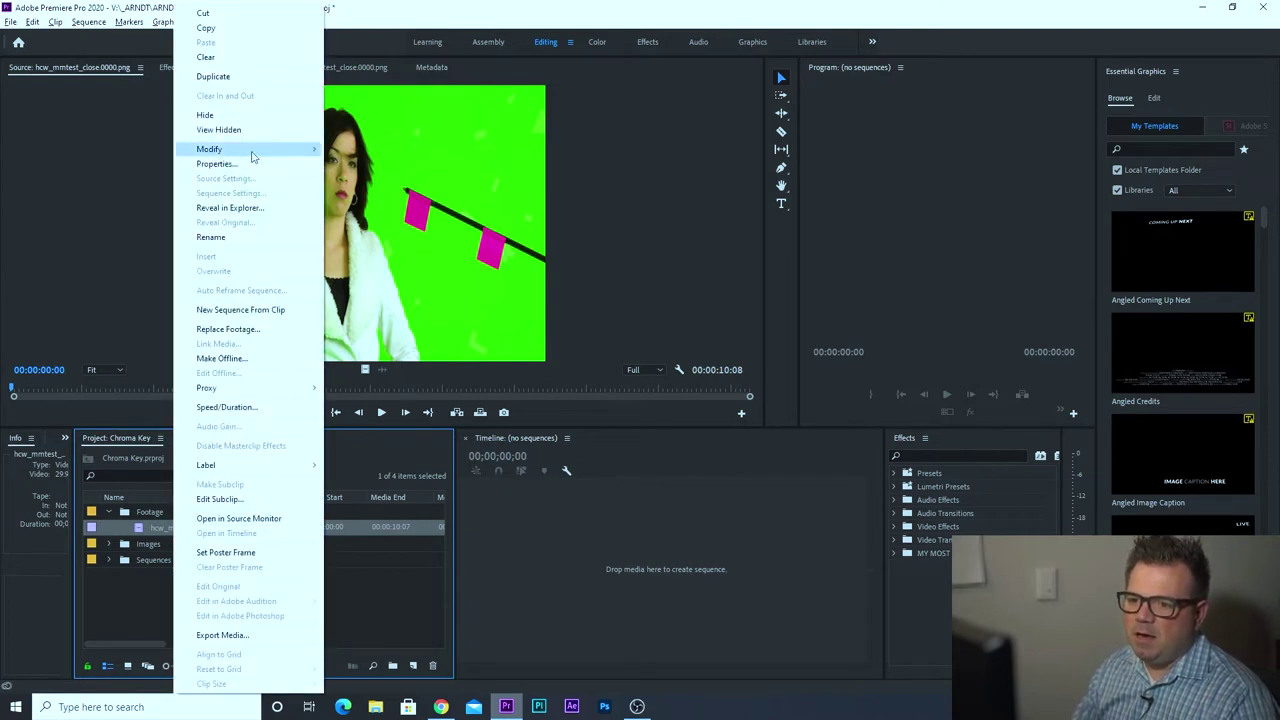
pyautogui.moveTo(252, 152)
pyautogui.click(378, 164)
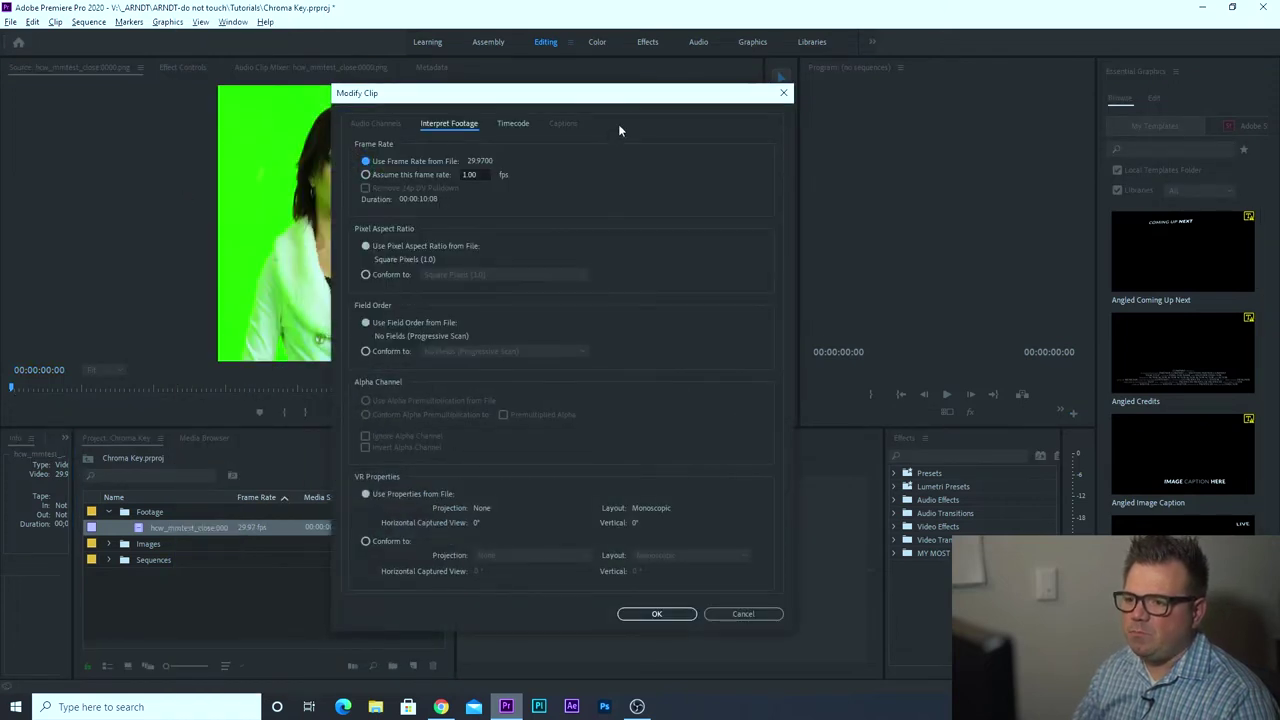
pyautogui.moveTo(620, 95); pyautogui.dragTo(685, 76)
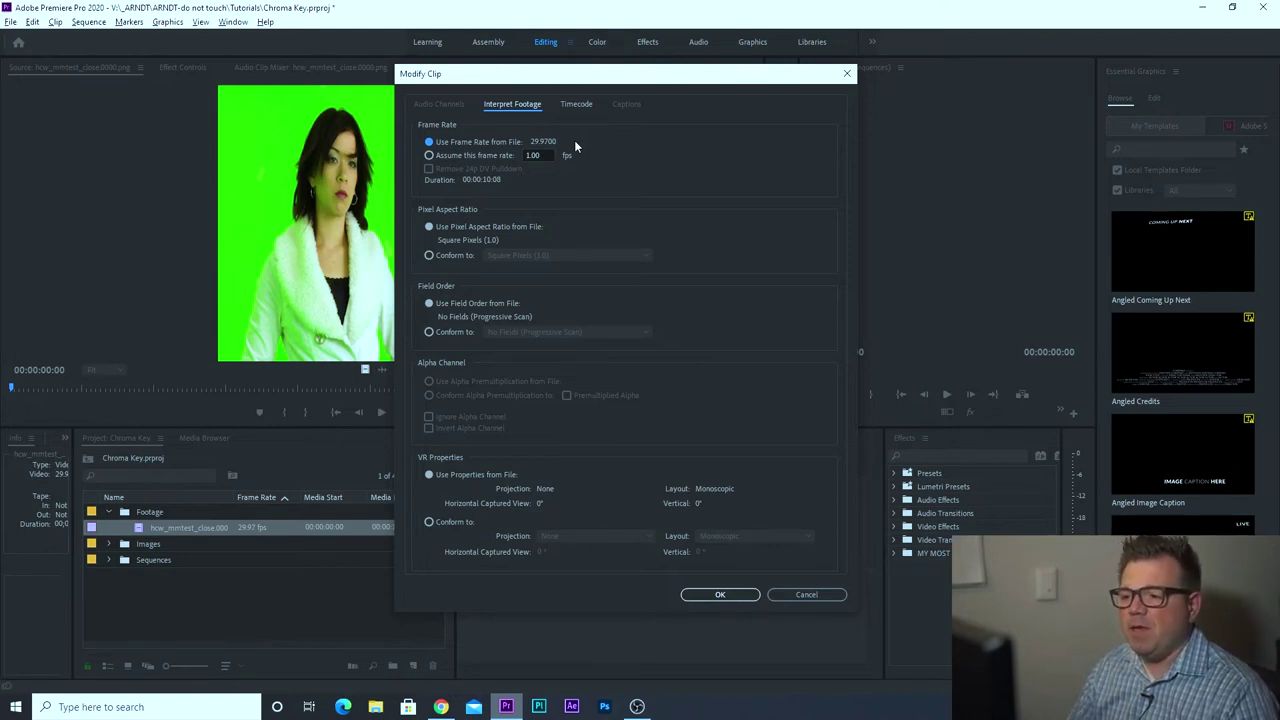
pyautogui.click(463, 155)
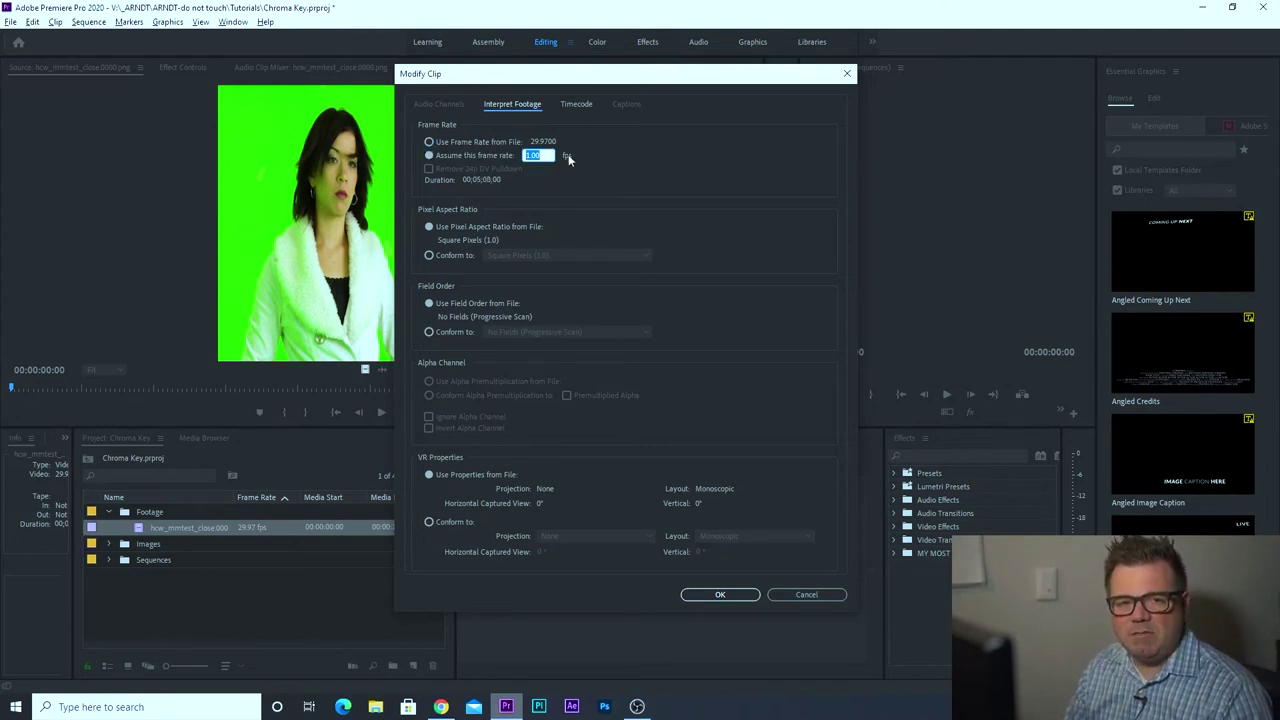
pyautogui.click(495, 141)
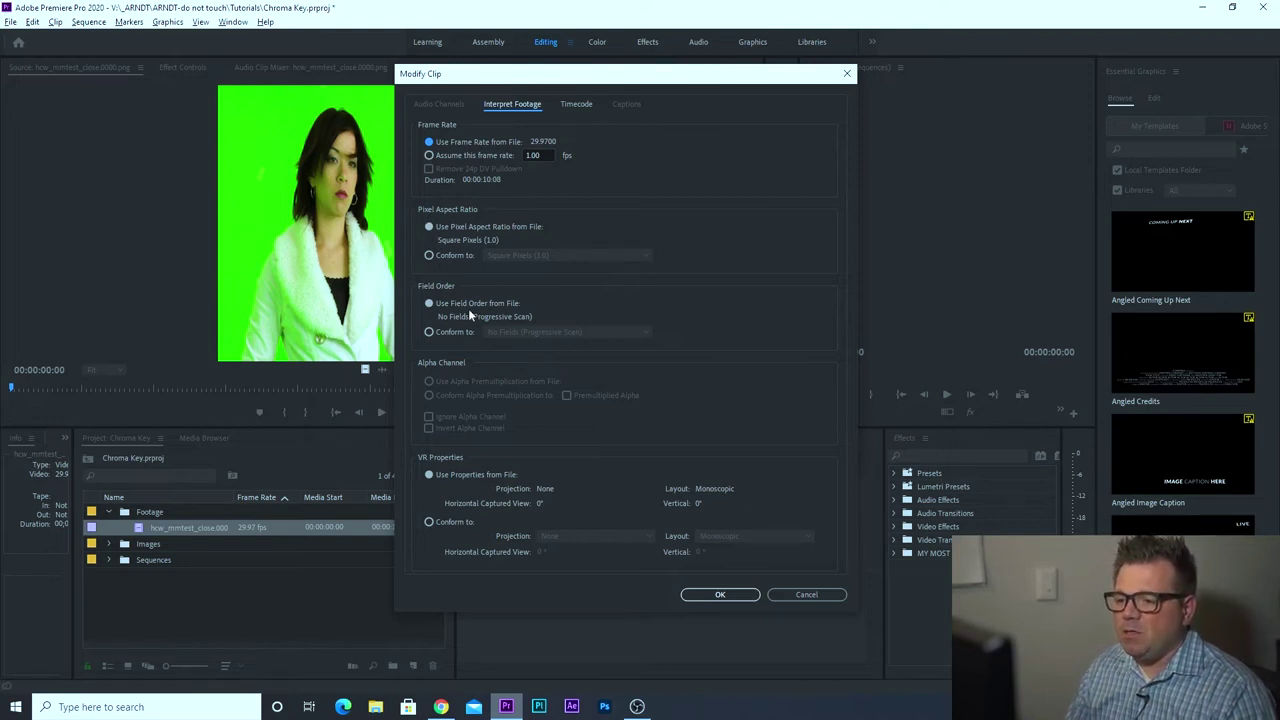
# - Conform the clip's pixel aspect ratio to DVCPRO HD (1.5), then step forward a few frames
pyautogui.click(430, 256)
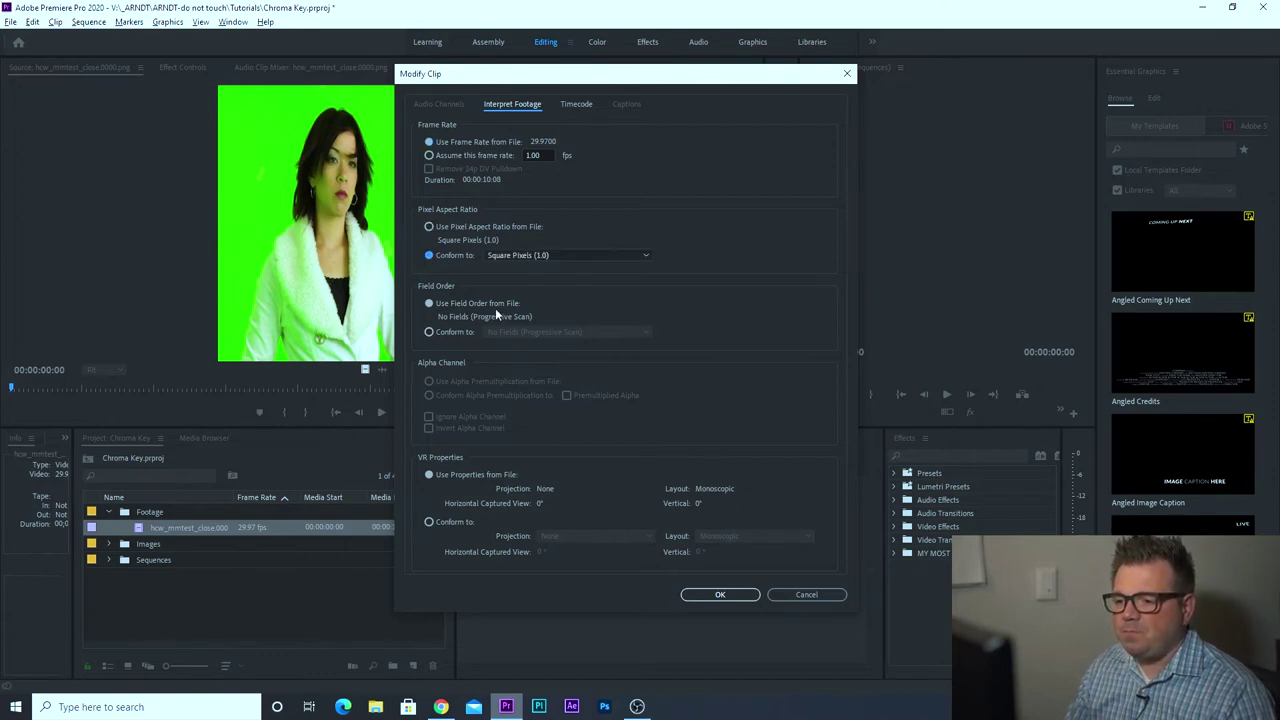
pyautogui.click(645, 256)
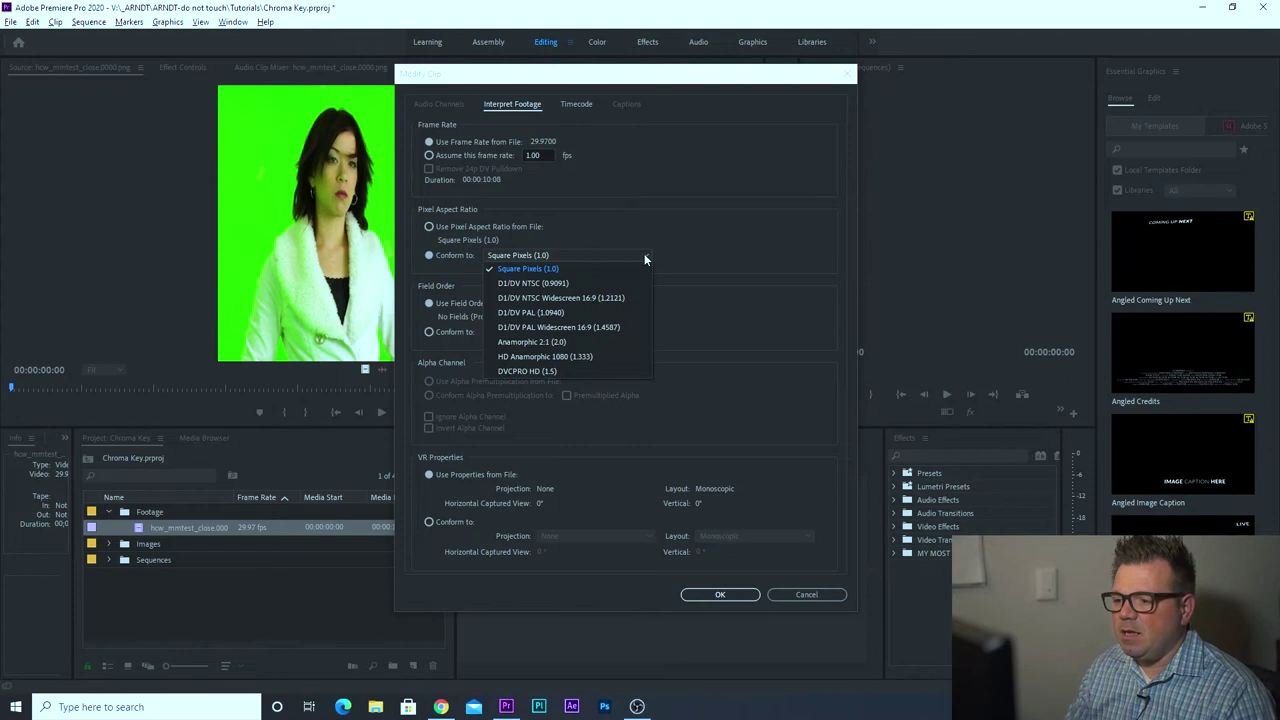
pyautogui.click(552, 371)
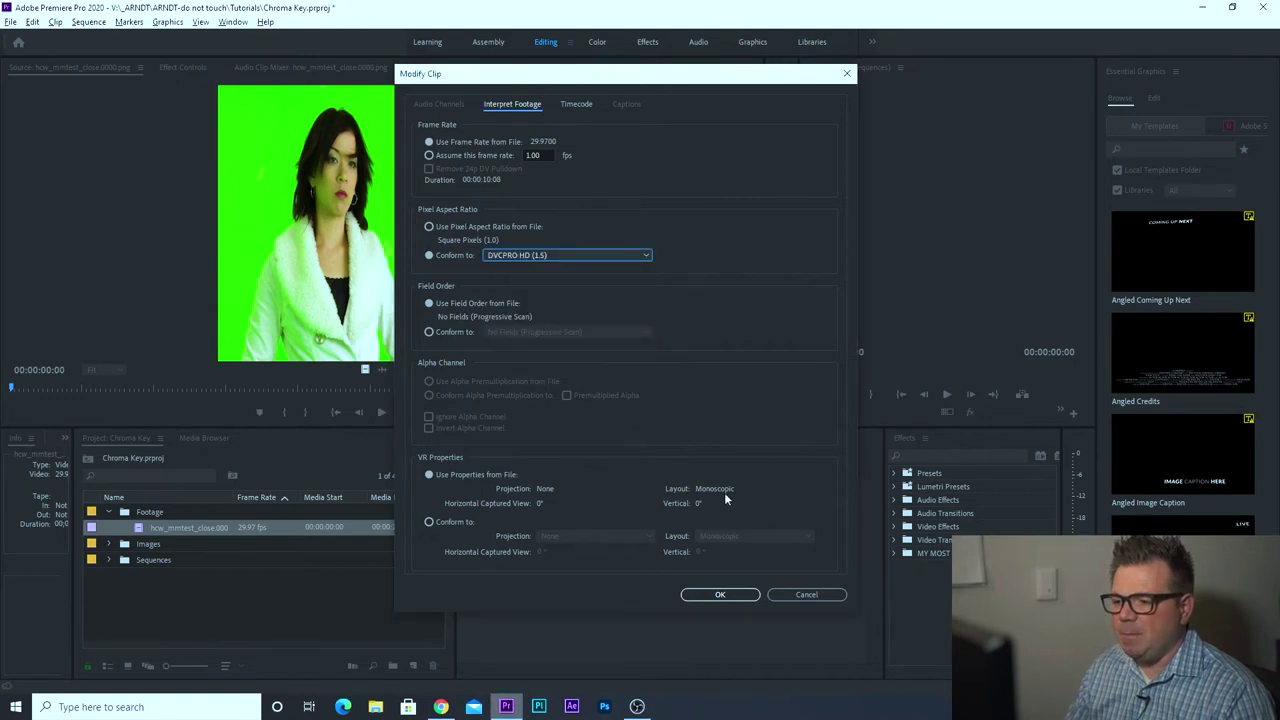
pyautogui.click(720, 594)
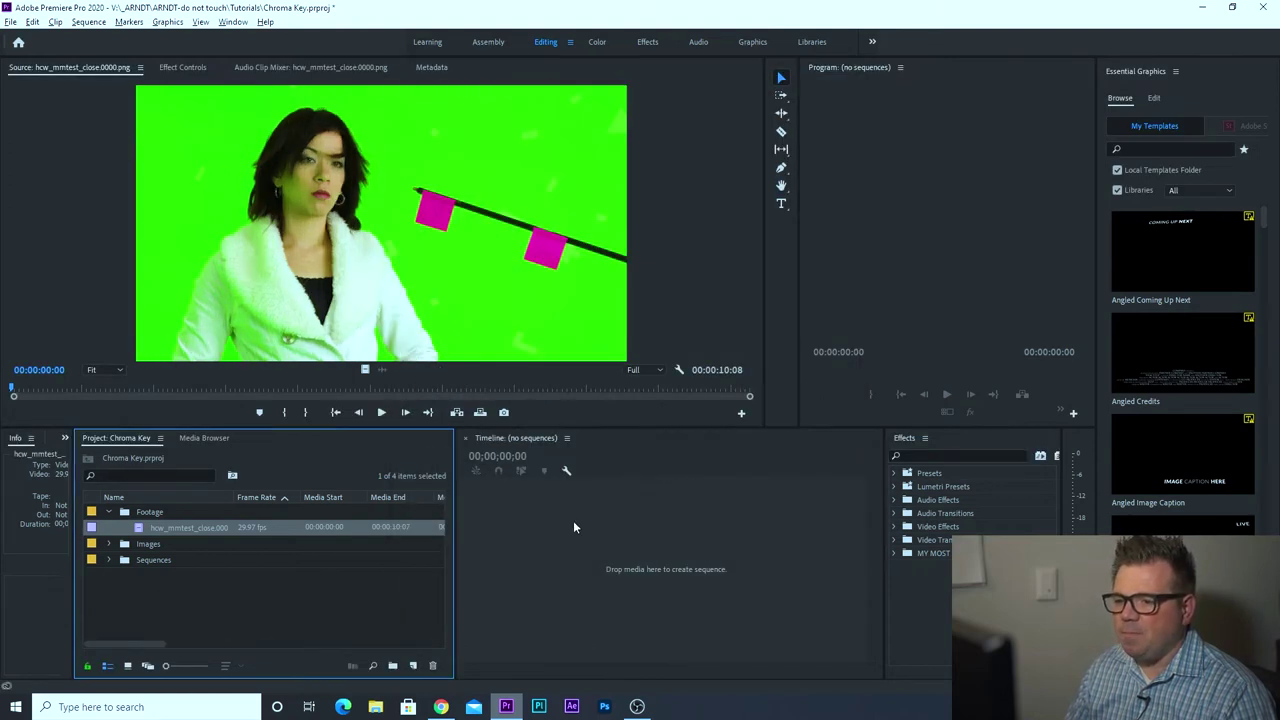
pyautogui.press('Right')
pyautogui.press('Right')
pyautogui.press('Right')
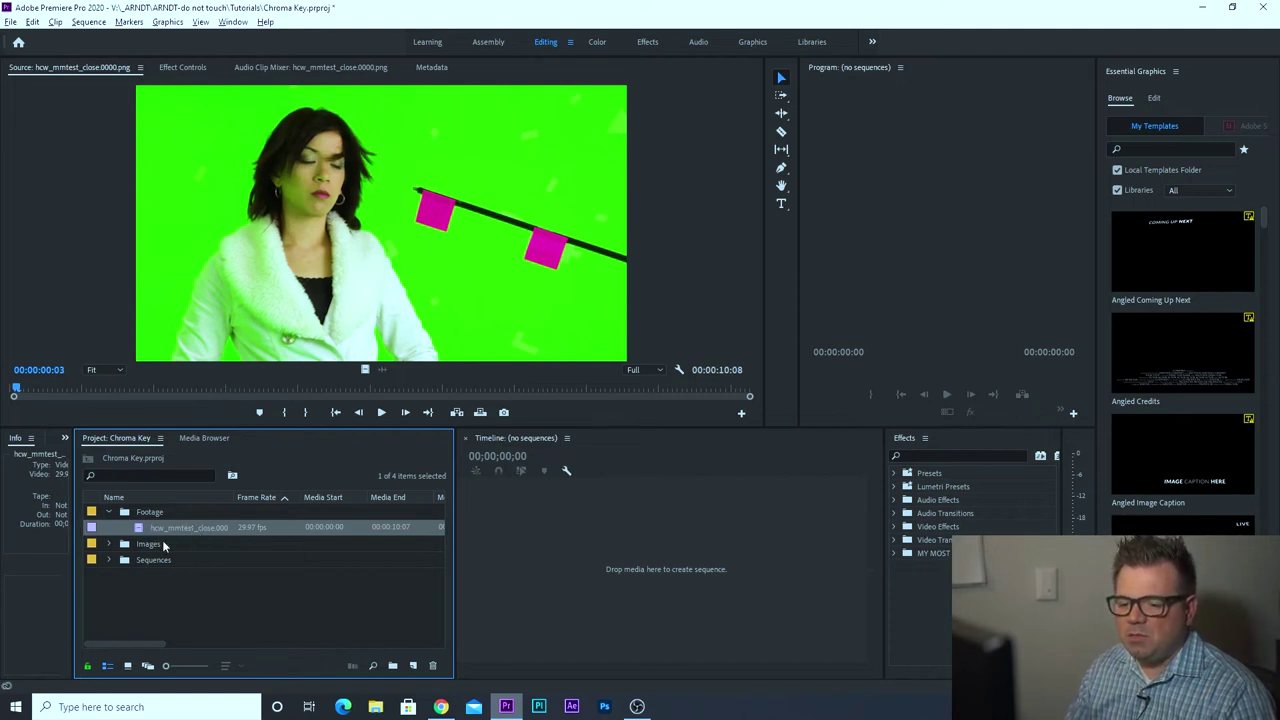
# - Create a new AVCHD 1080p30 sequence named Chroma Key and reselect the green-screen clip
pyautogui.click(413, 668)
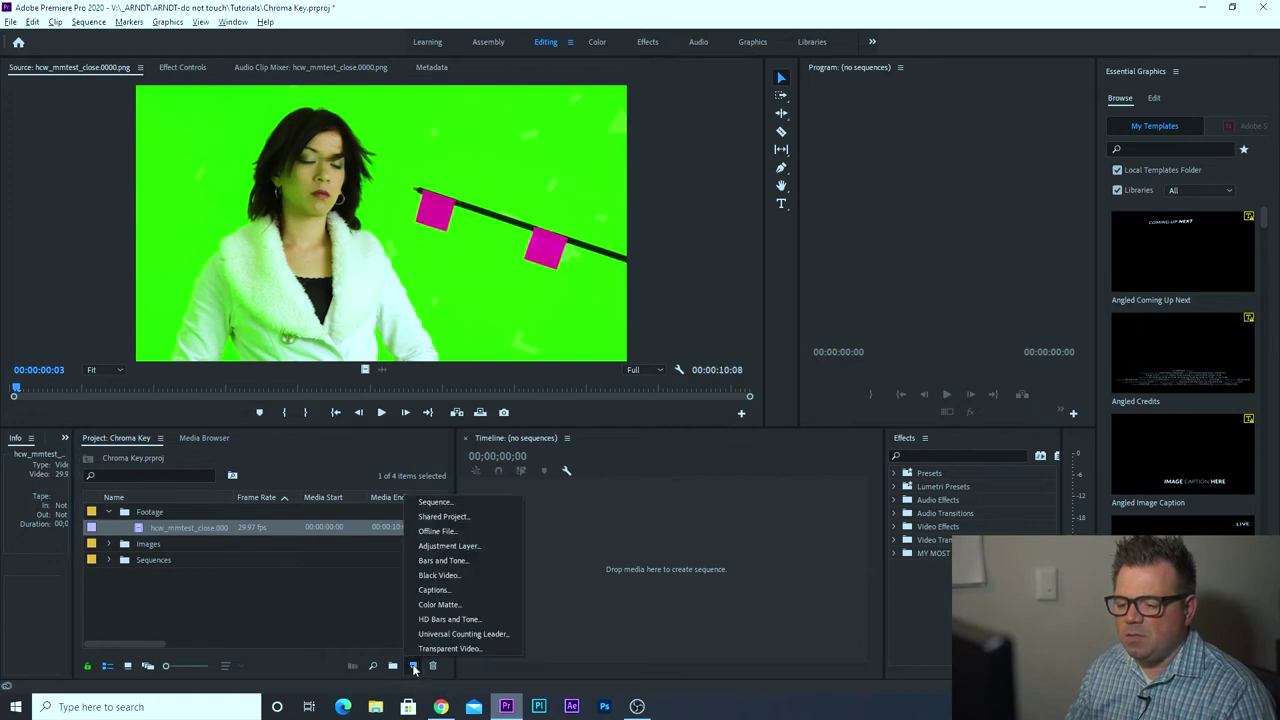
pyautogui.click(410, 499)
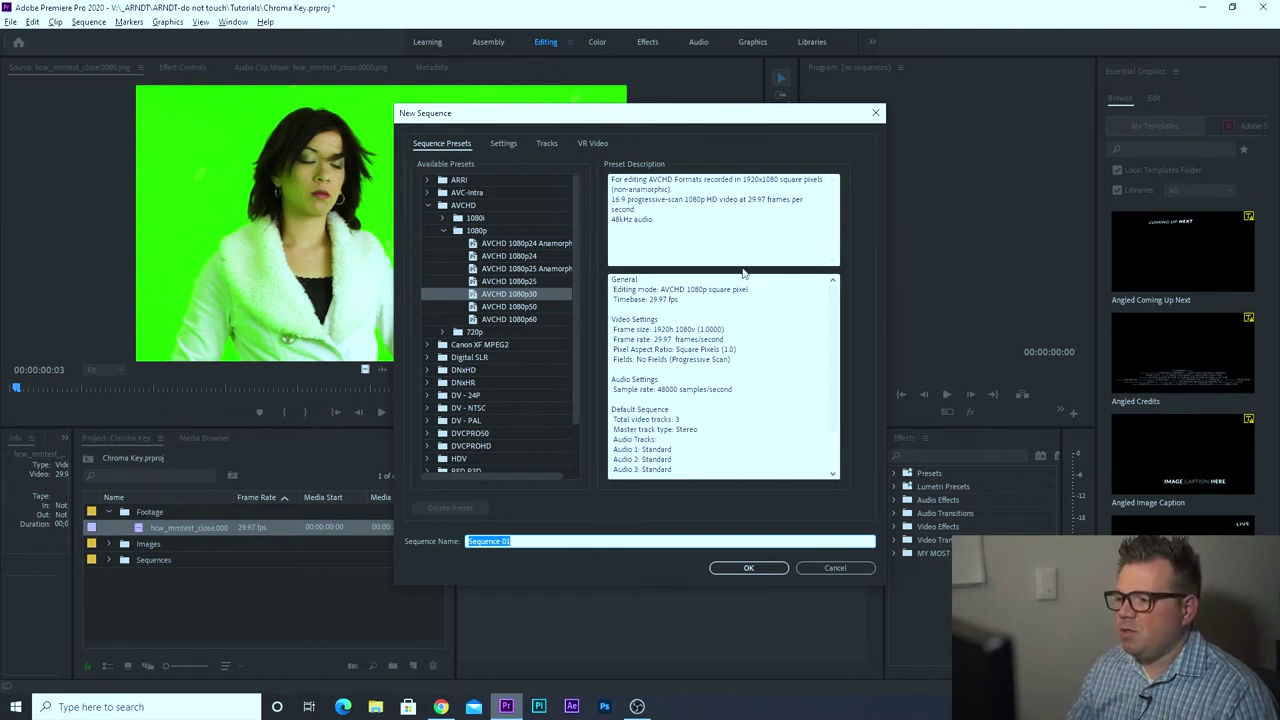
pyautogui.moveTo(611, 199); pyautogui.dragTo(802, 199)
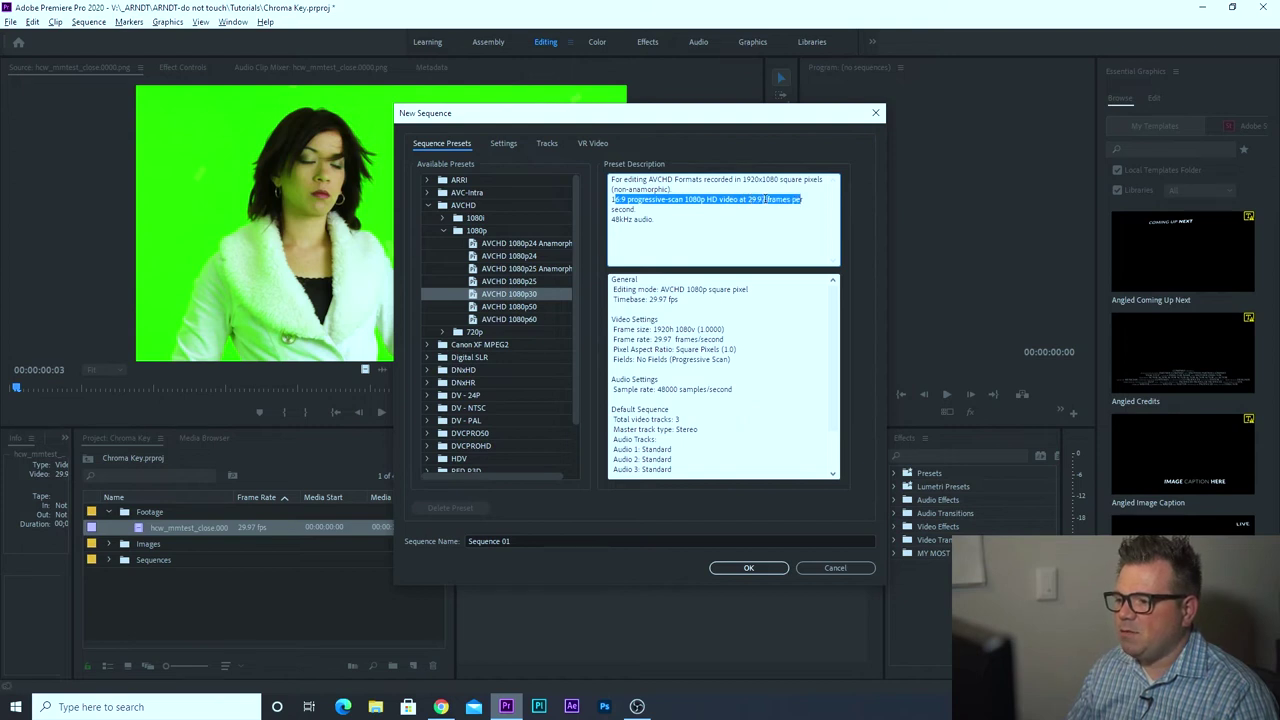
pyautogui.click(634, 202)
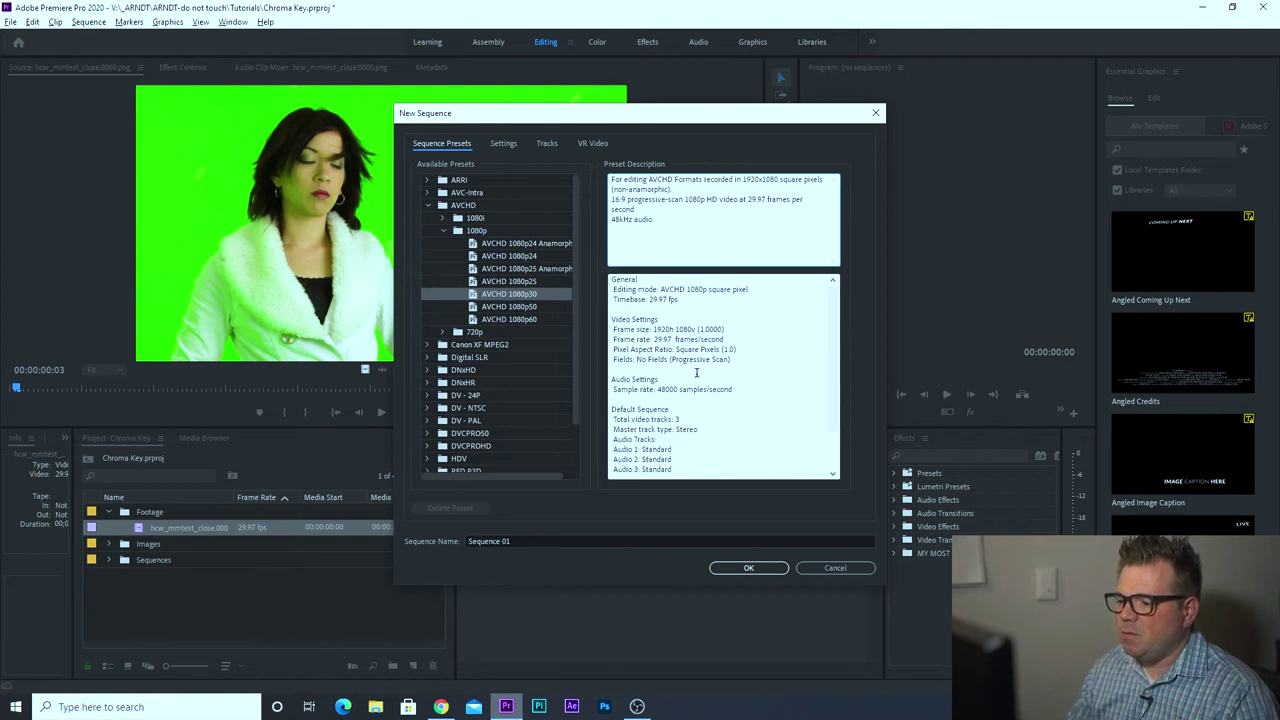
pyautogui.click(508, 540)
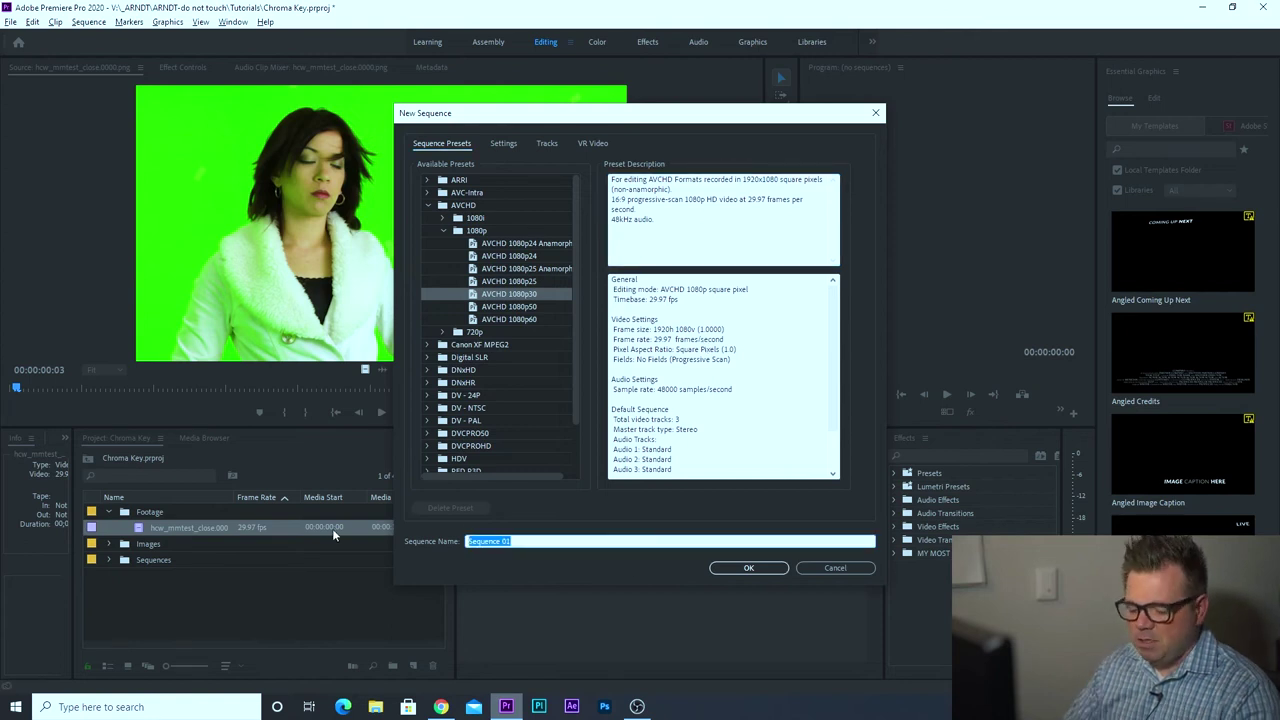
pyautogui.write('Chor')
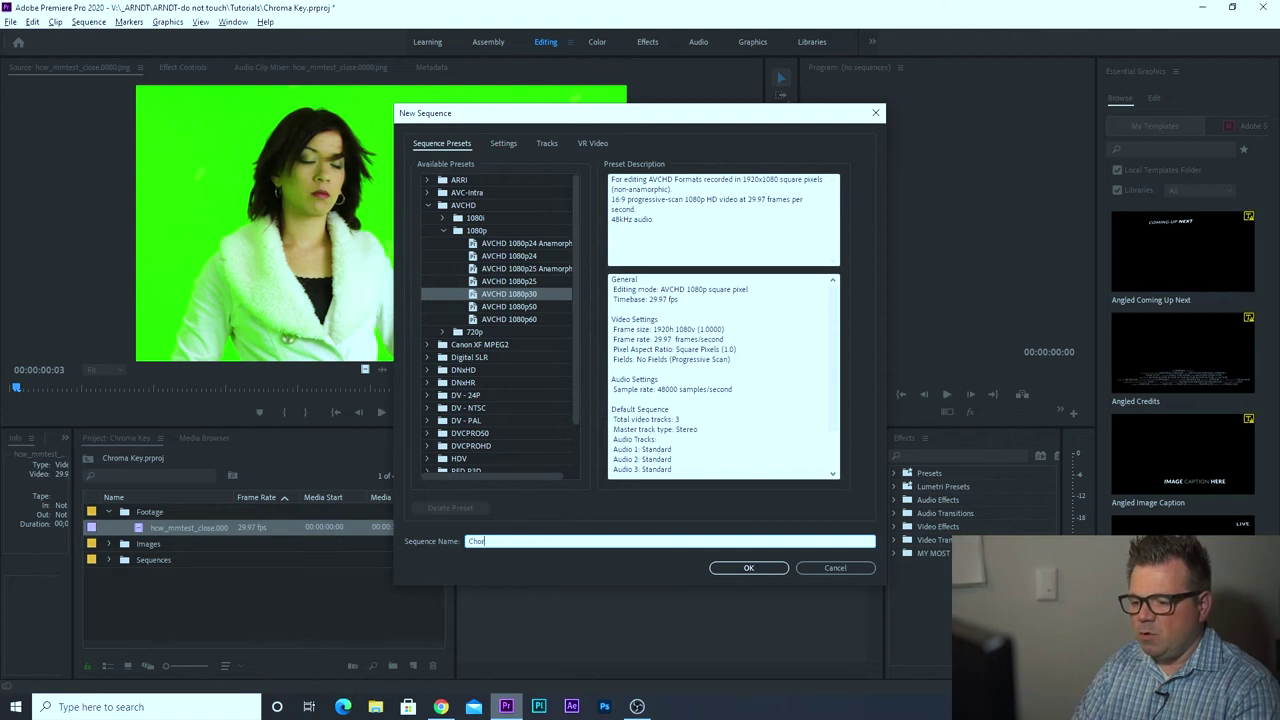
pyautogui.write('ma Key')
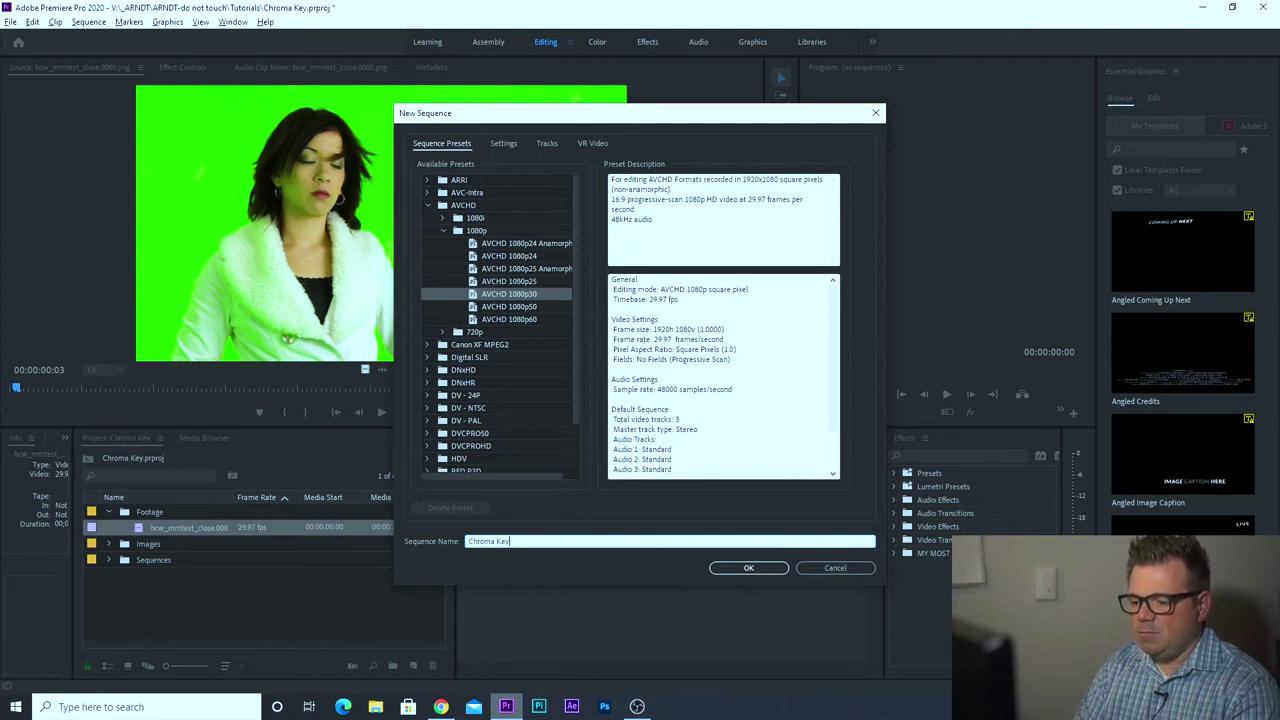
pyautogui.click(763, 568)
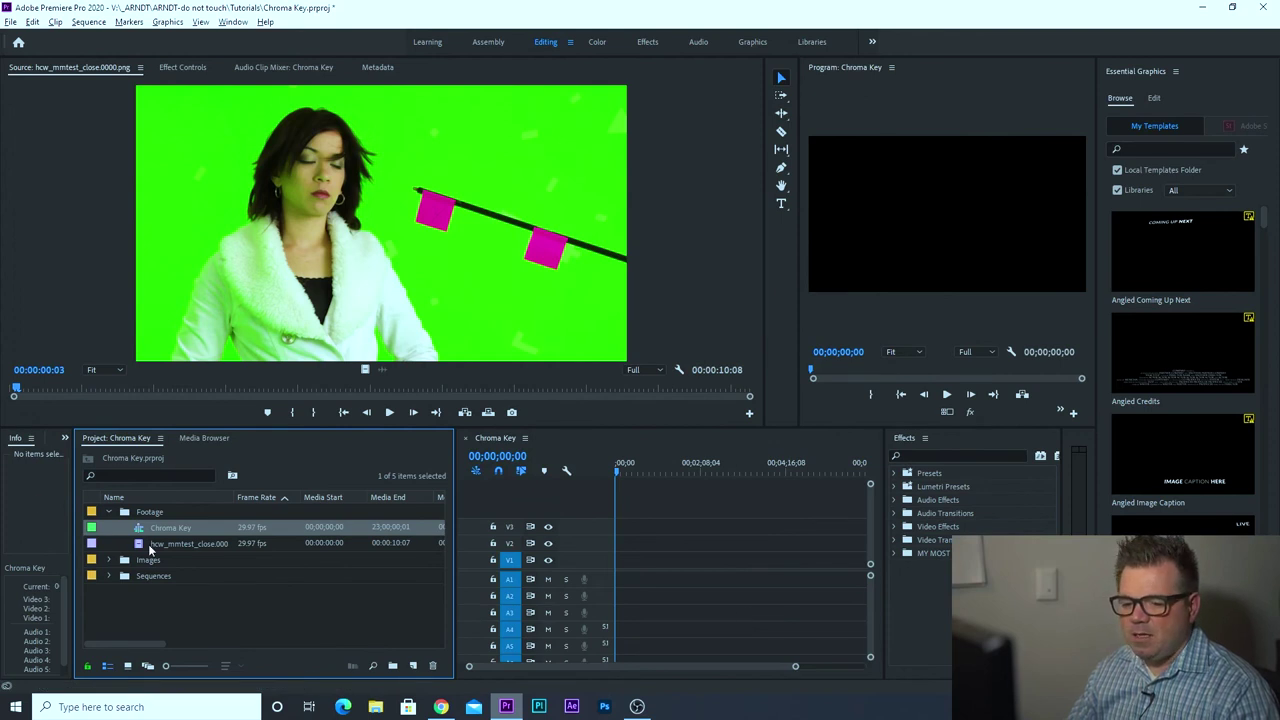
pyautogui.click(170, 543)
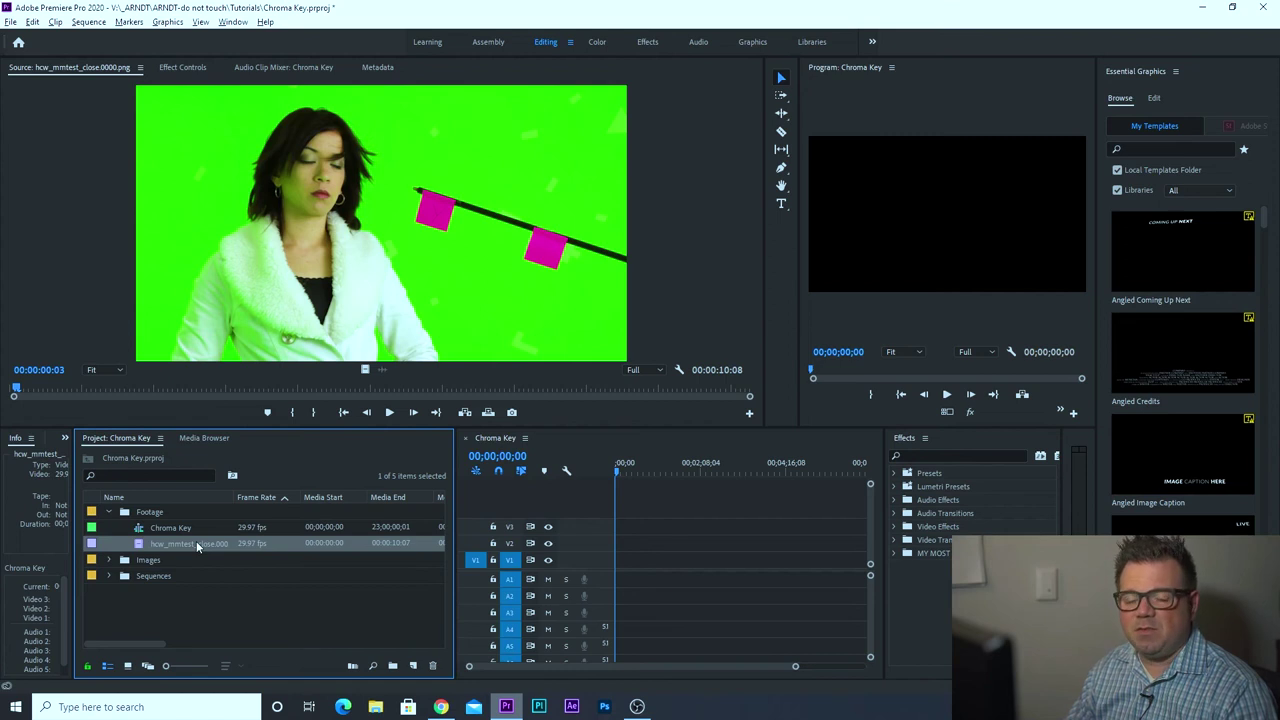
# - Drop hcw_mmtest_close onto track V2, keeping the sequence's existing settings
pyautogui.moveTo(192, 545); pyautogui.dragTo(618, 562)
pyautogui.moveTo(528, 560); pyautogui.dragTo(616, 552)
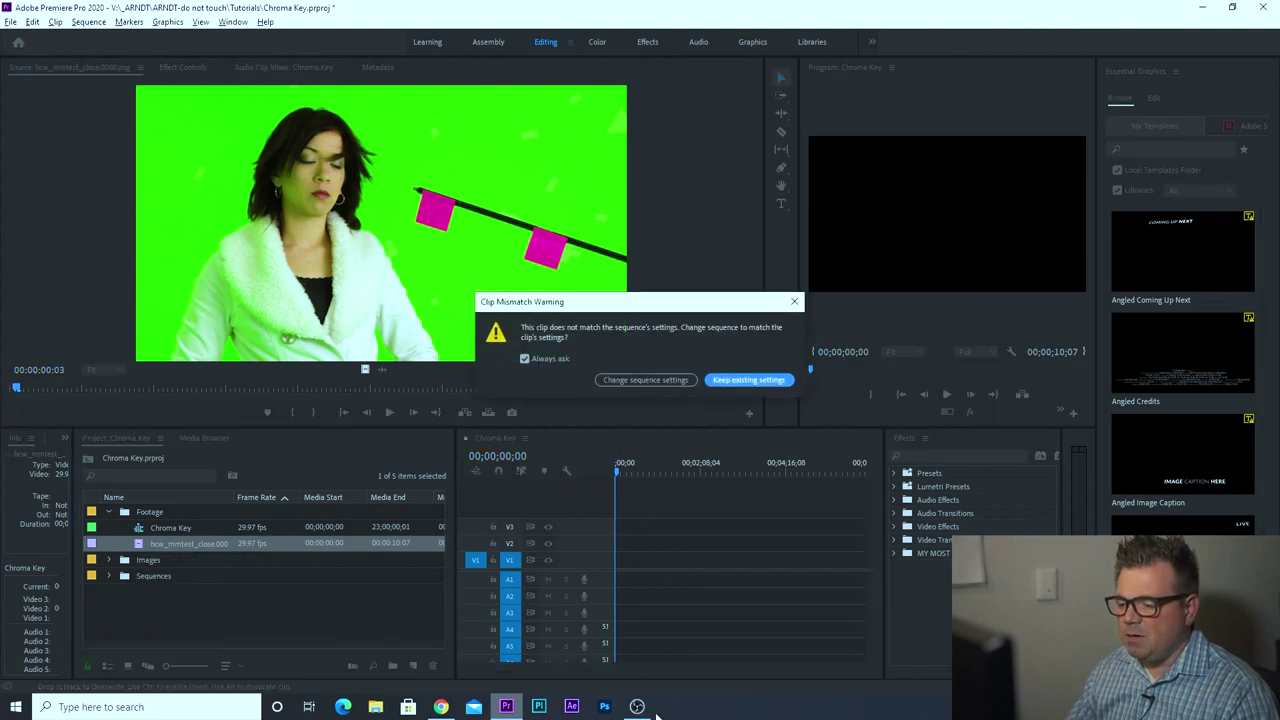
pyautogui.click(748, 381)
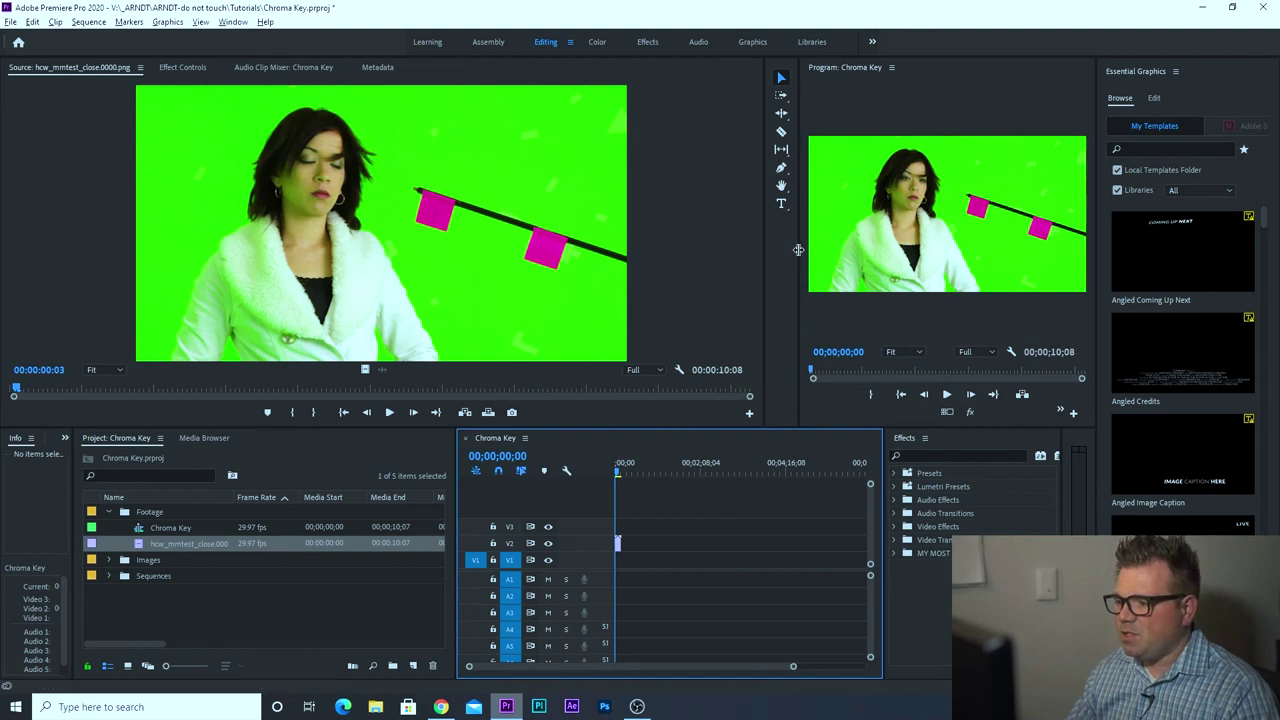
# - Enlarge the program monitor, target track V2, and unpatch source video from V1
pyautogui.moveTo(796, 249); pyautogui.dragTo(409, 249)
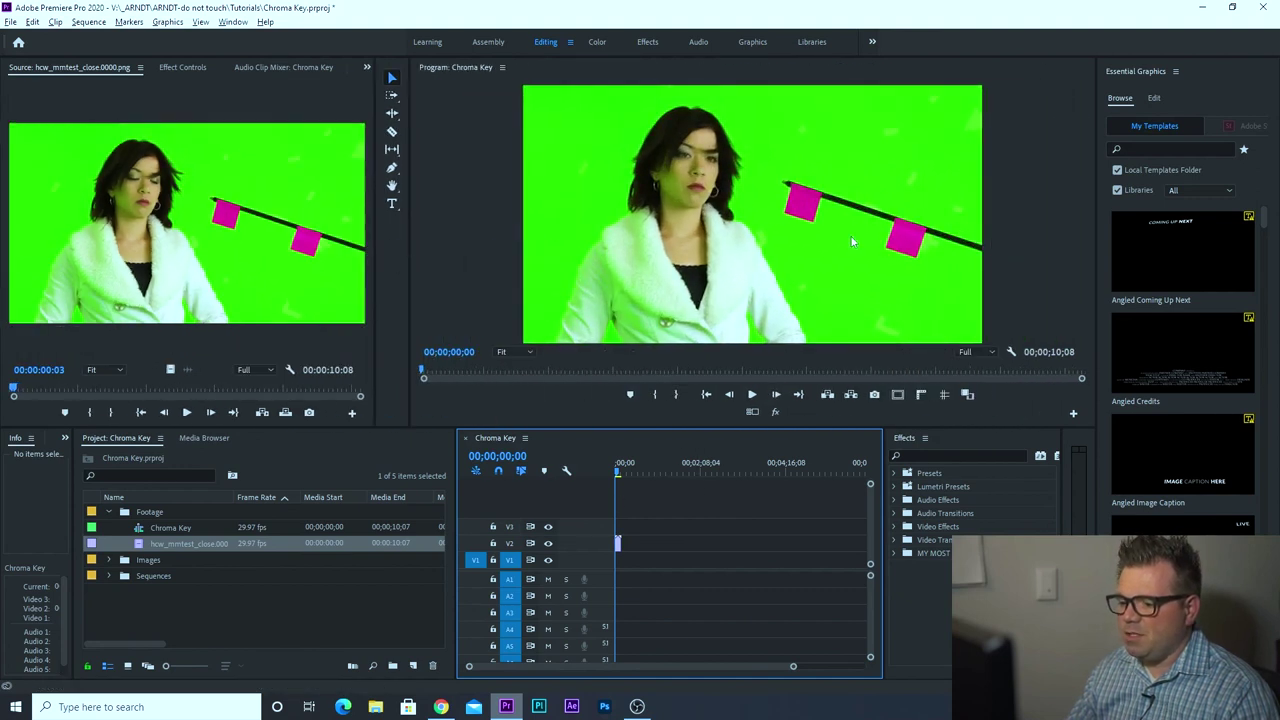
pyautogui.click(509, 543)
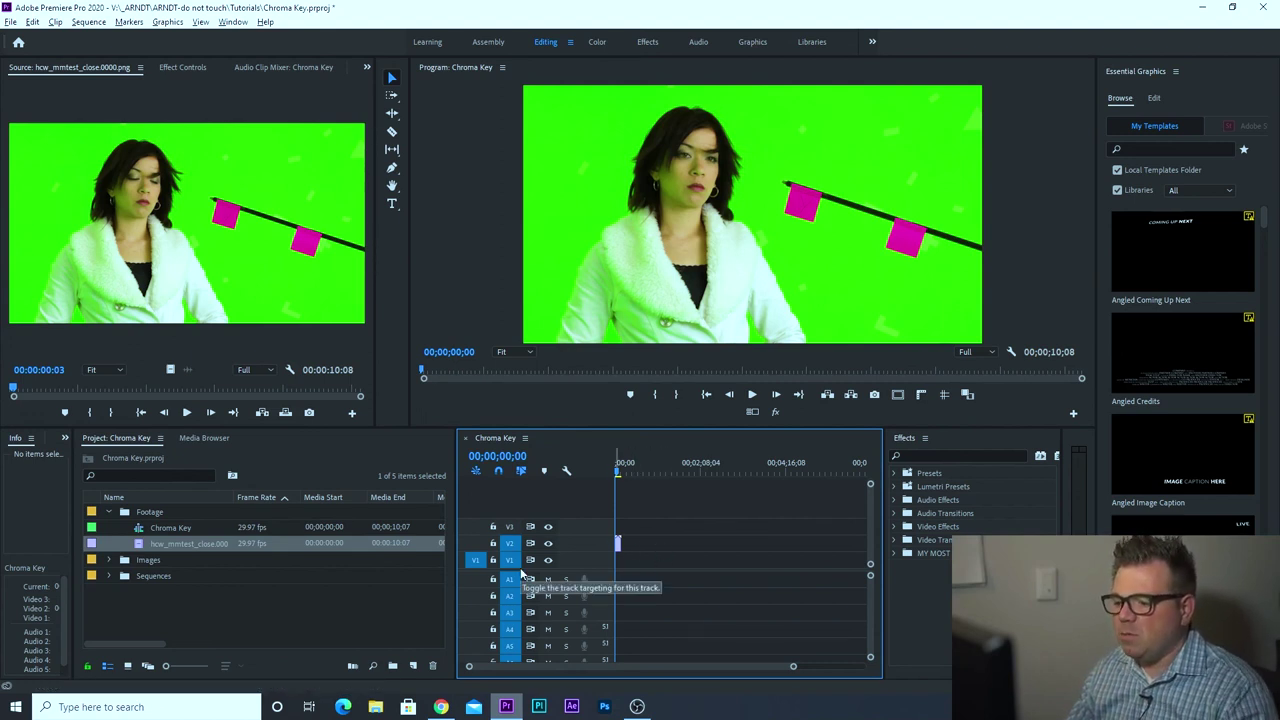
pyautogui.click(476, 562)
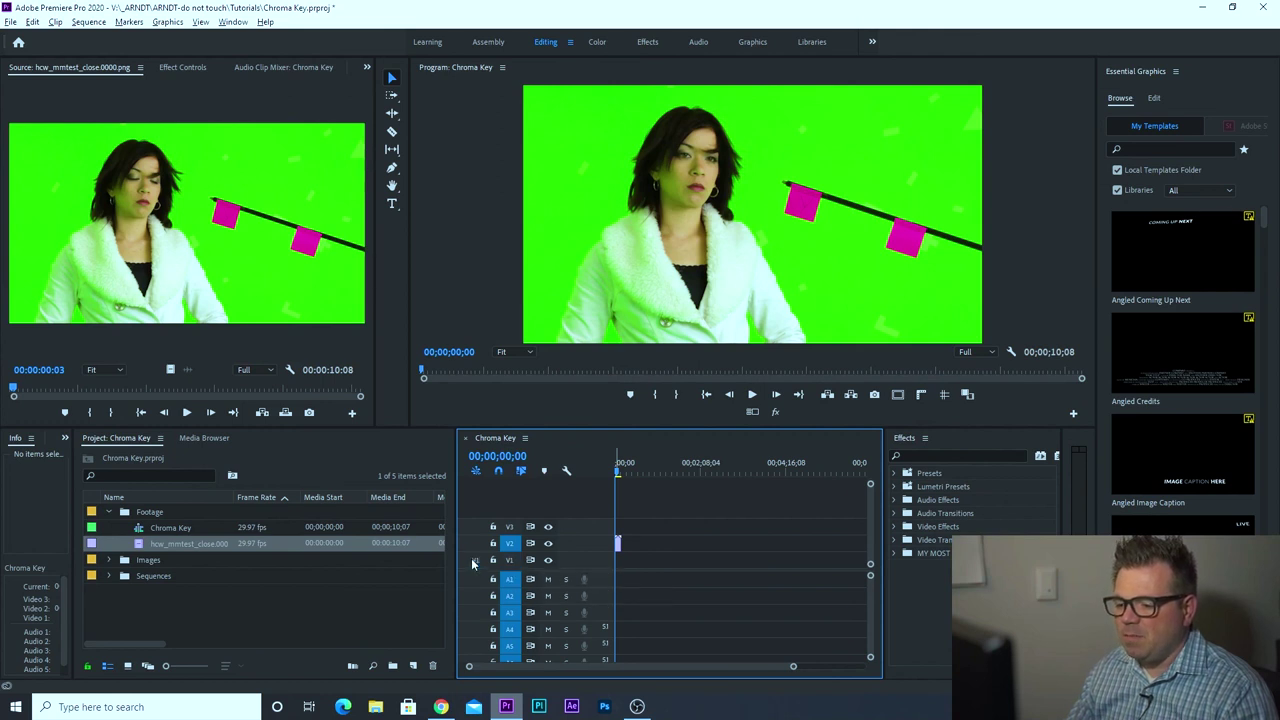